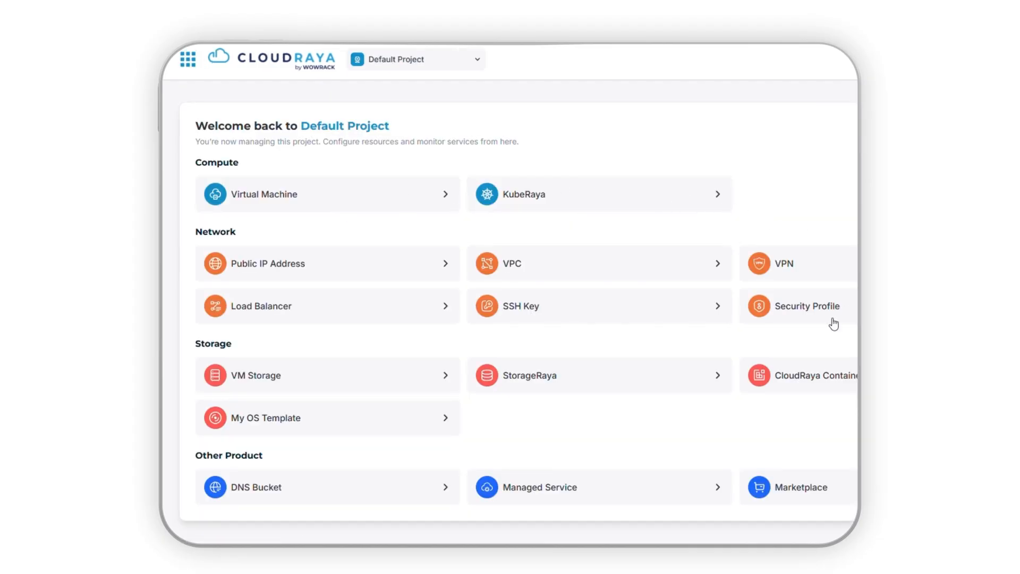
- Open StorageRaya and start a new bucket with ID - Jakarta, ID - jak01 as its server location
left_click(708, 388)
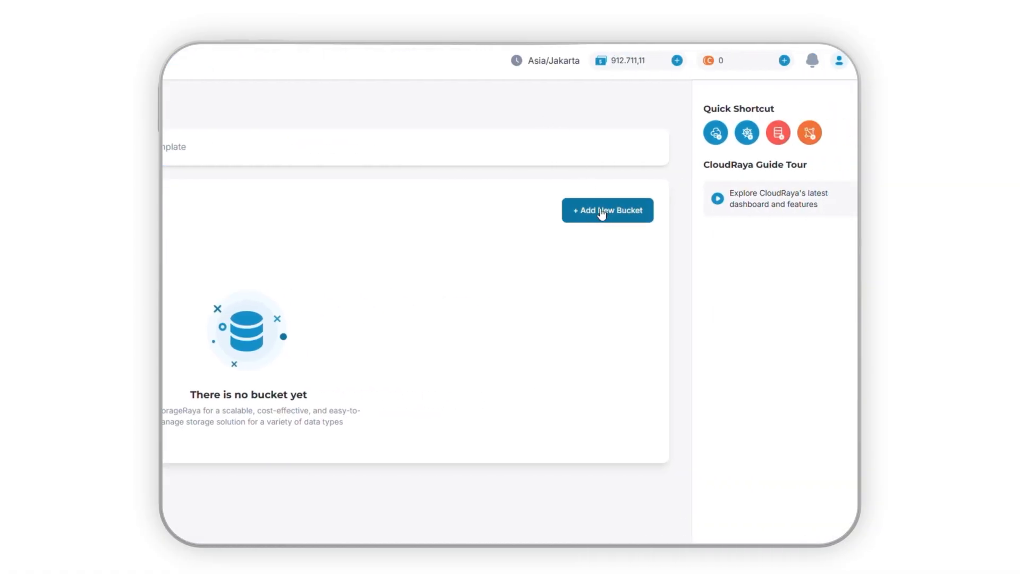
left_click(609, 222)
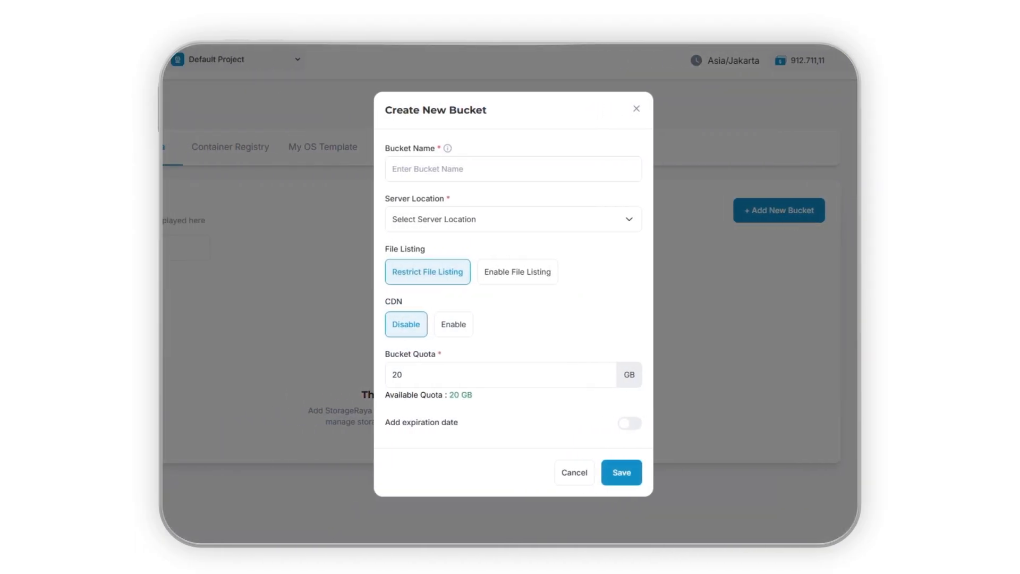
left_click(630, 224)
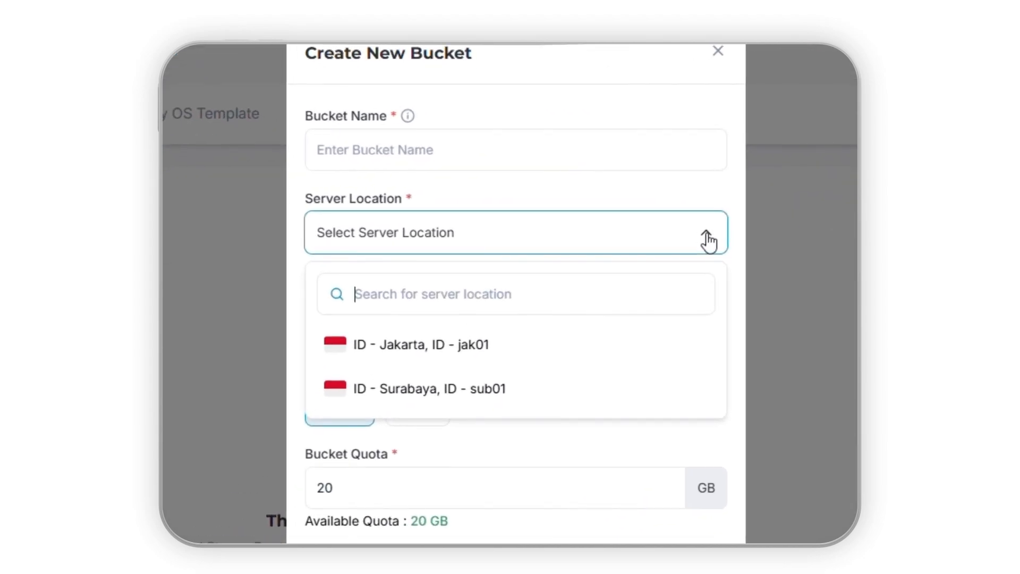
left_click(622, 361)
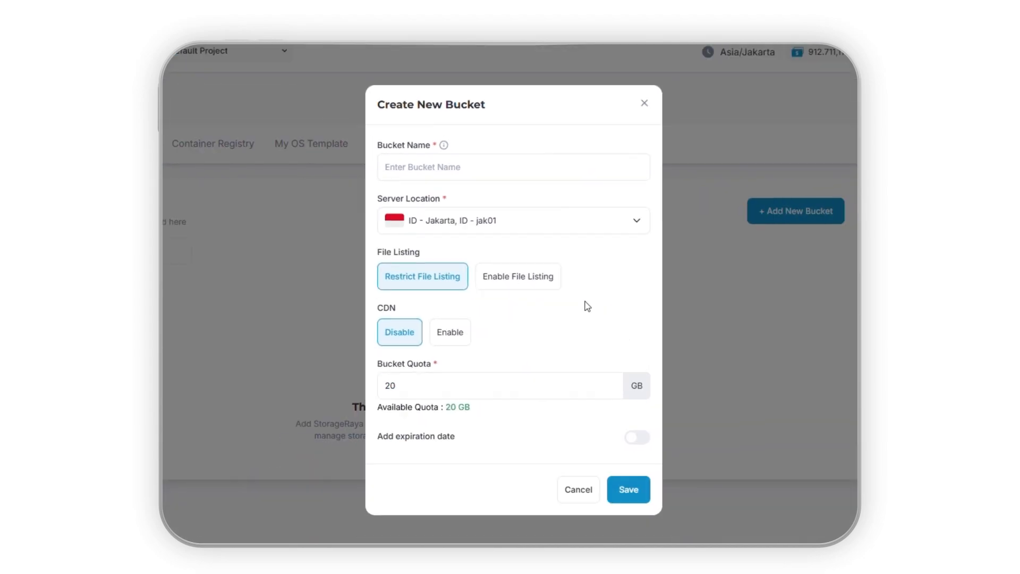
- Name the new bucket bucket-demo-cr
left_click(519, 175)
type("bucke")
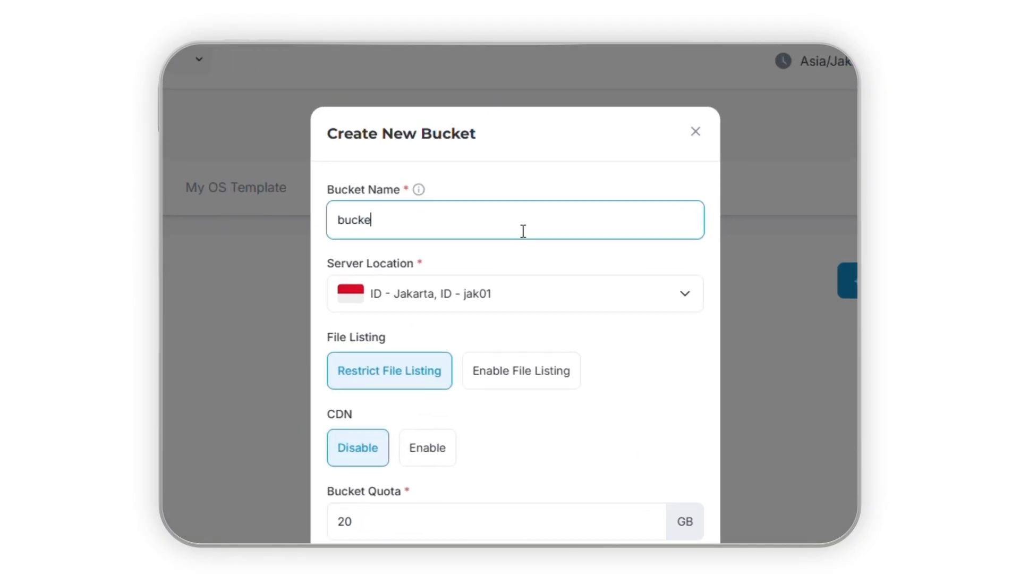
type("t-demo-cr")
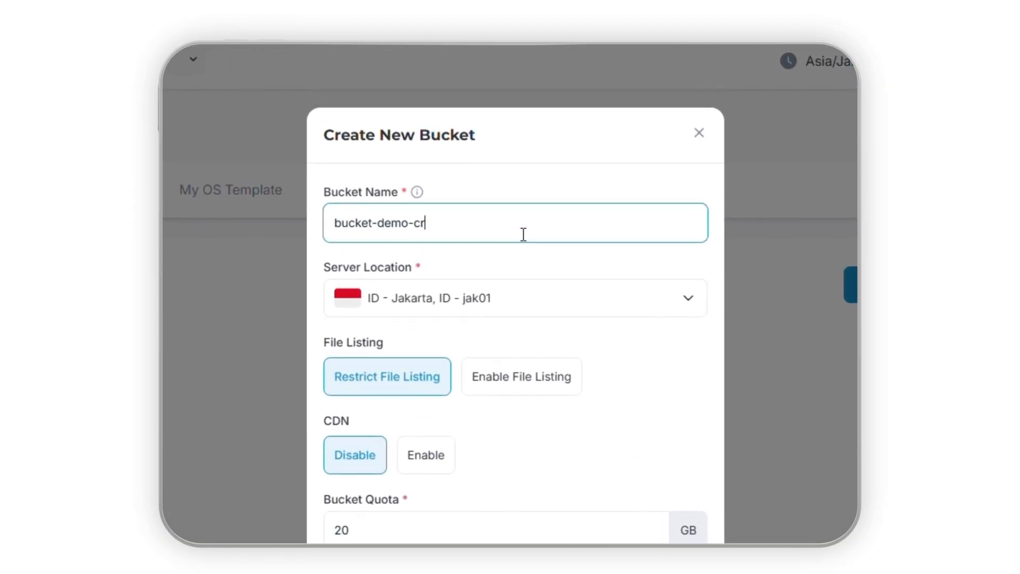
left_click(785, 404)
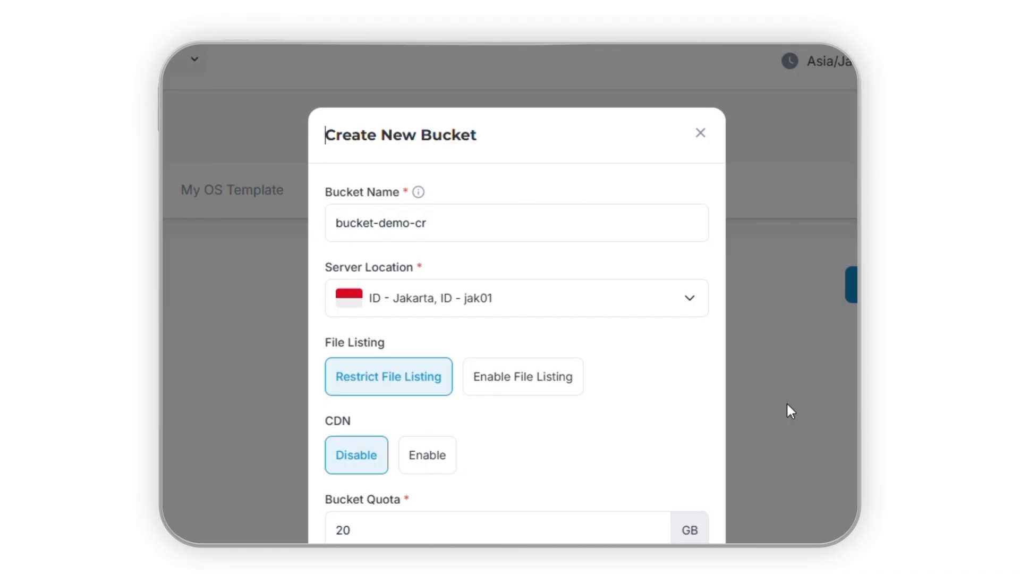
- Set the bucket's file listing to Restrict File Listing and enable its CDN
left_click(556, 389)
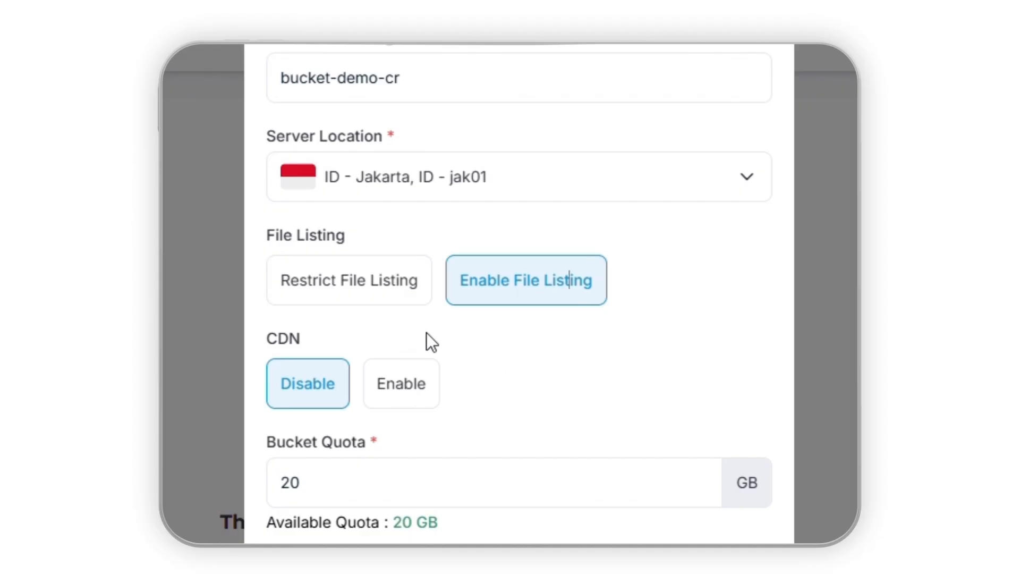
left_click(391, 297)
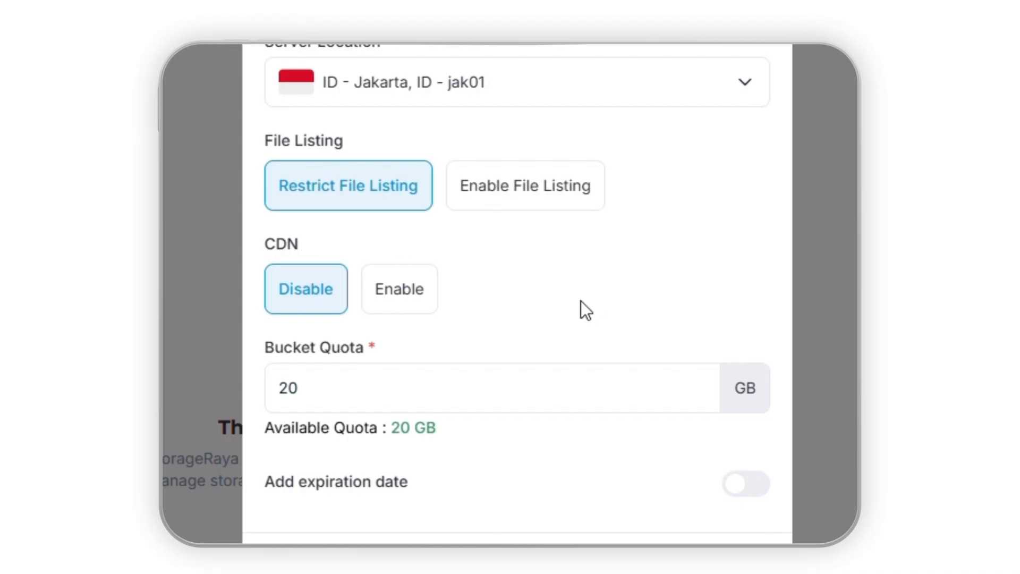
left_click(415, 299)
left_click(323, 299)
left_click(391, 300)
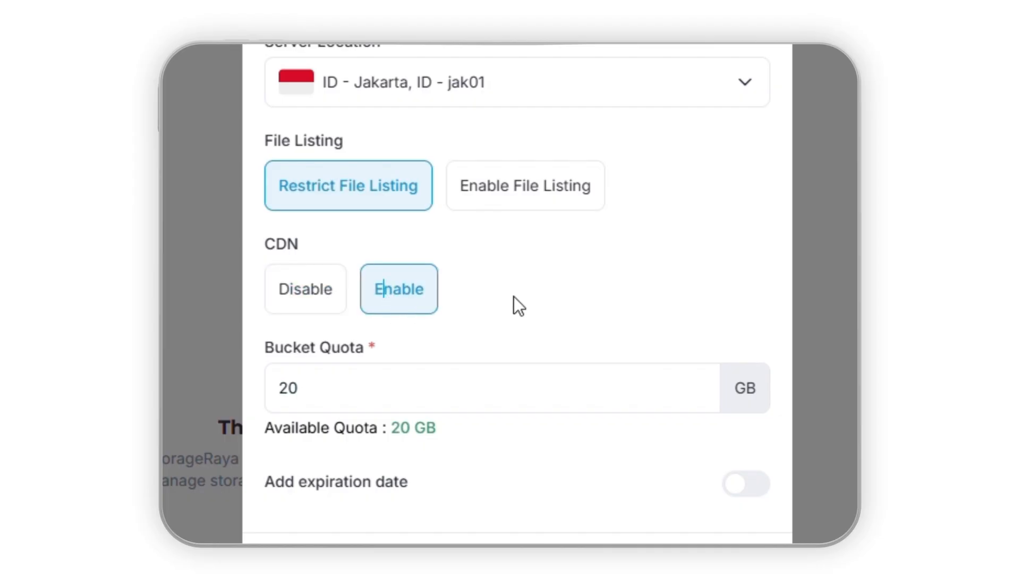
- Save the new bucket without an expiration date and copy all of its access credentials
scroll(751, 375, "down", 3)
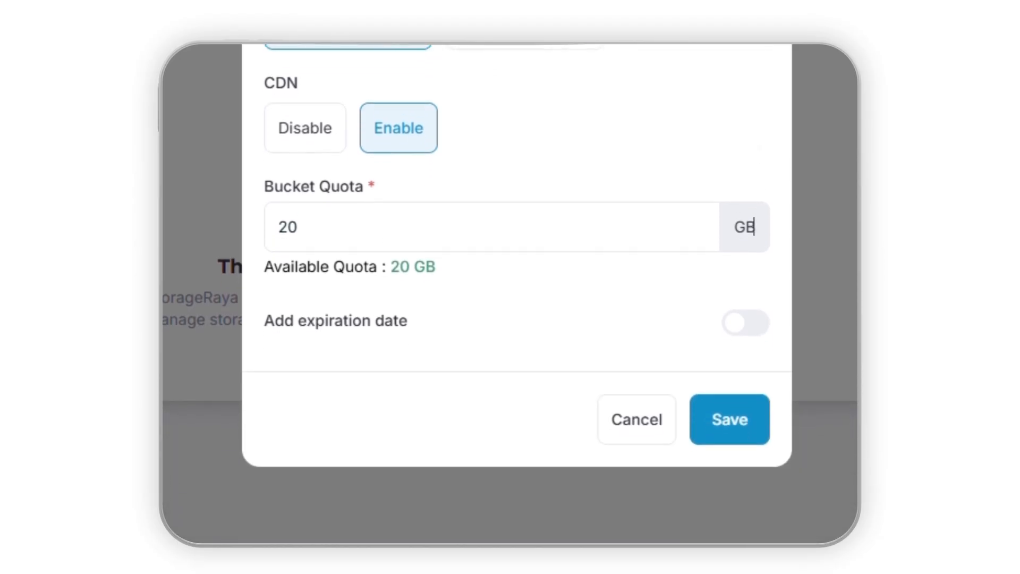
left_click(759, 334)
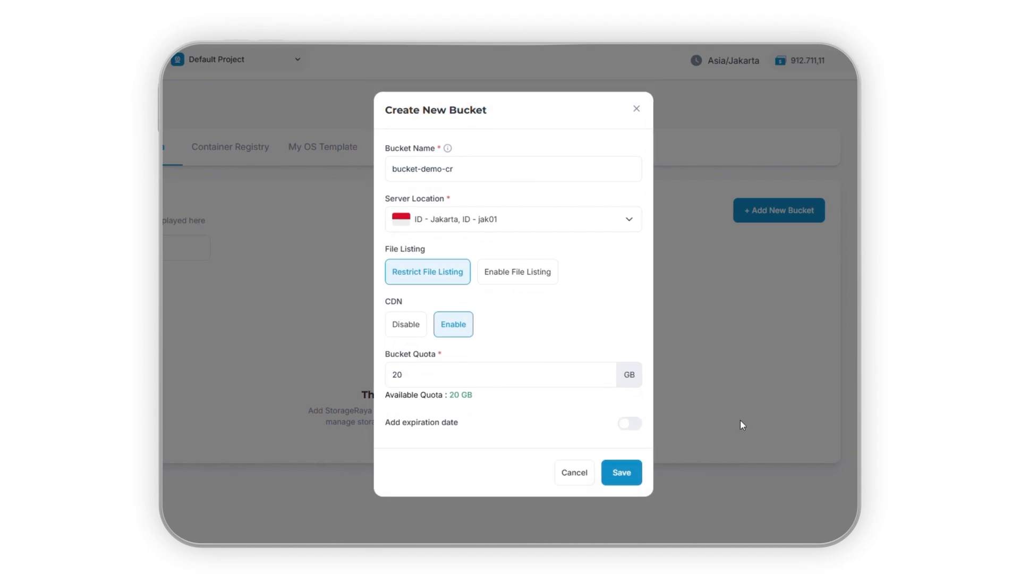
left_click(634, 480)
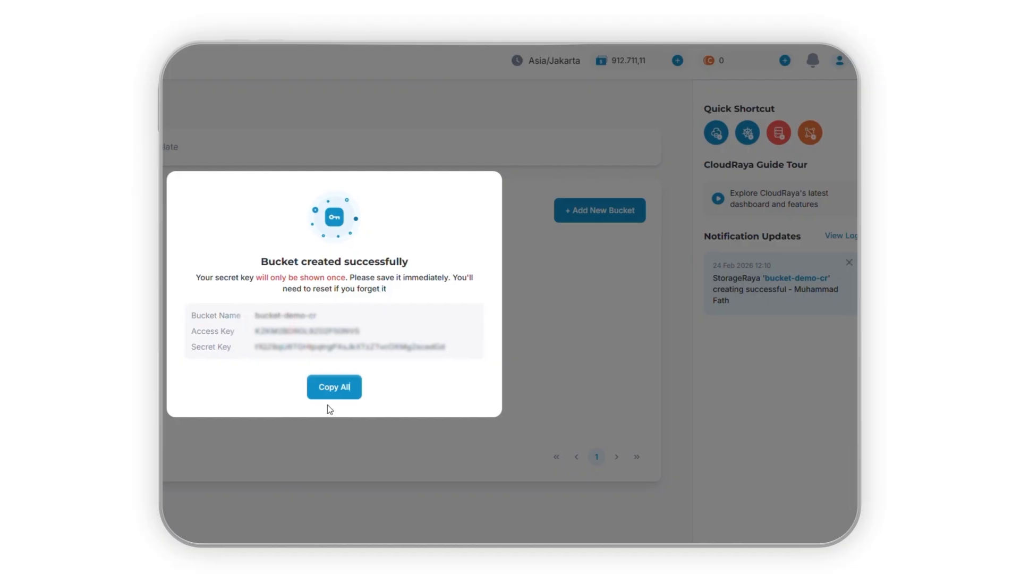
left_click(339, 387)
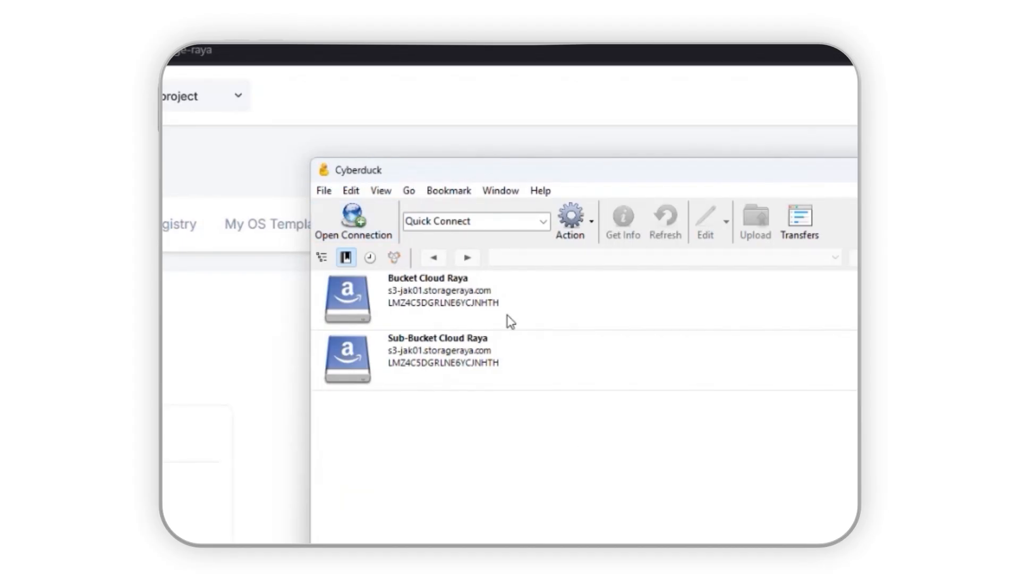
- In Cyberduck, start a new Amazon S3 connection and paste the bucket's endpoint on s3-jak01.storageraya.com as the server
left_click(354, 218)
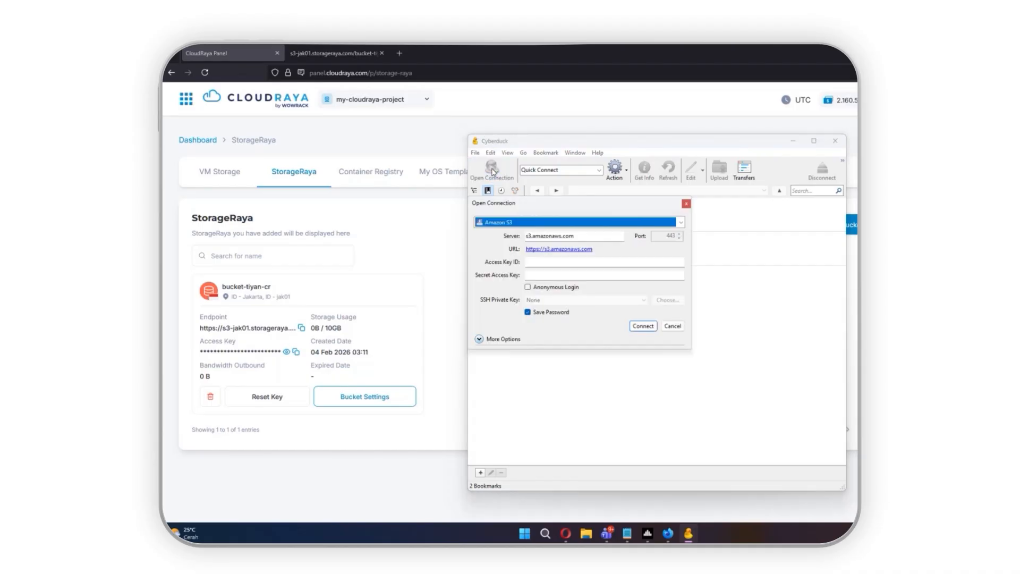
left_click(688, 273)
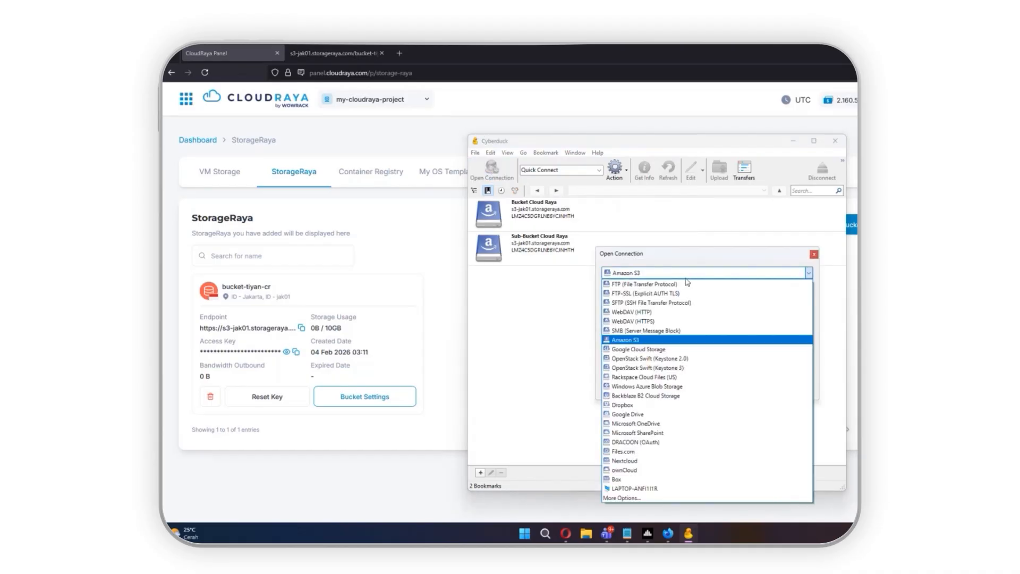
left_click(633, 341)
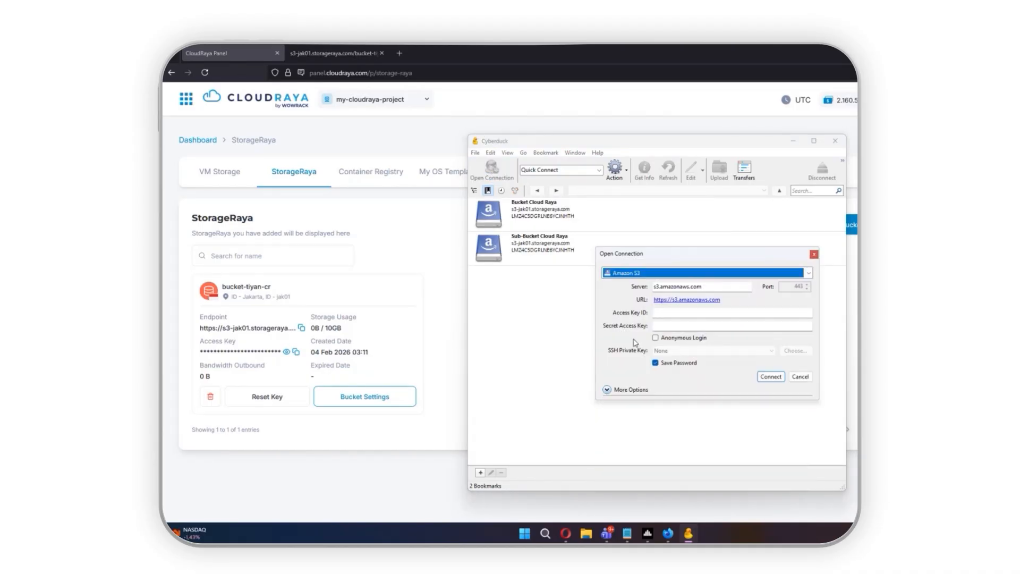
left_click(716, 287)
key("ctrl+a")
key("ctrl+v")
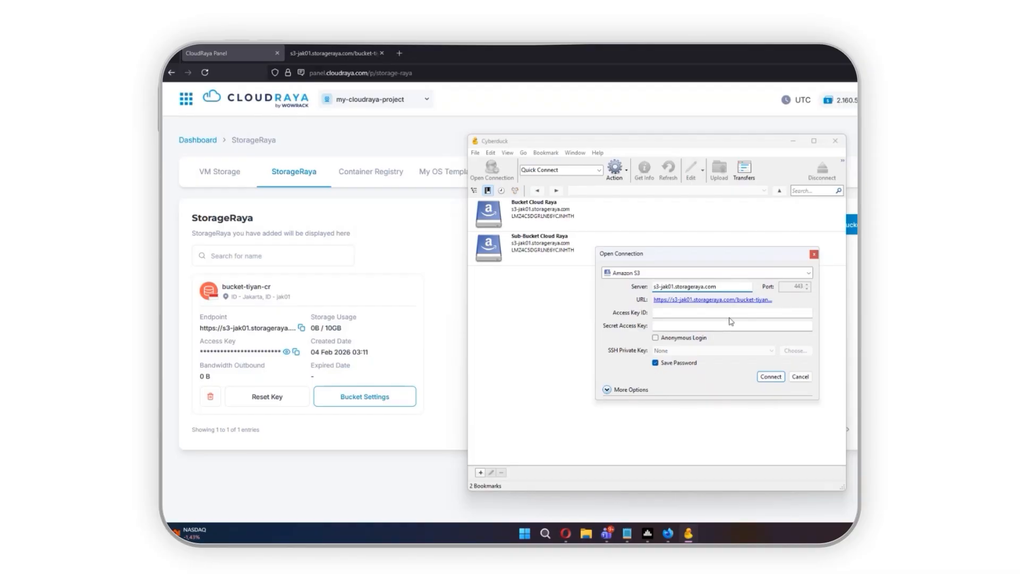
- Paste the access key ID and the secret access key into the connection settings and connect to the bucket
left_click(685, 313)
key("ctrl+v")
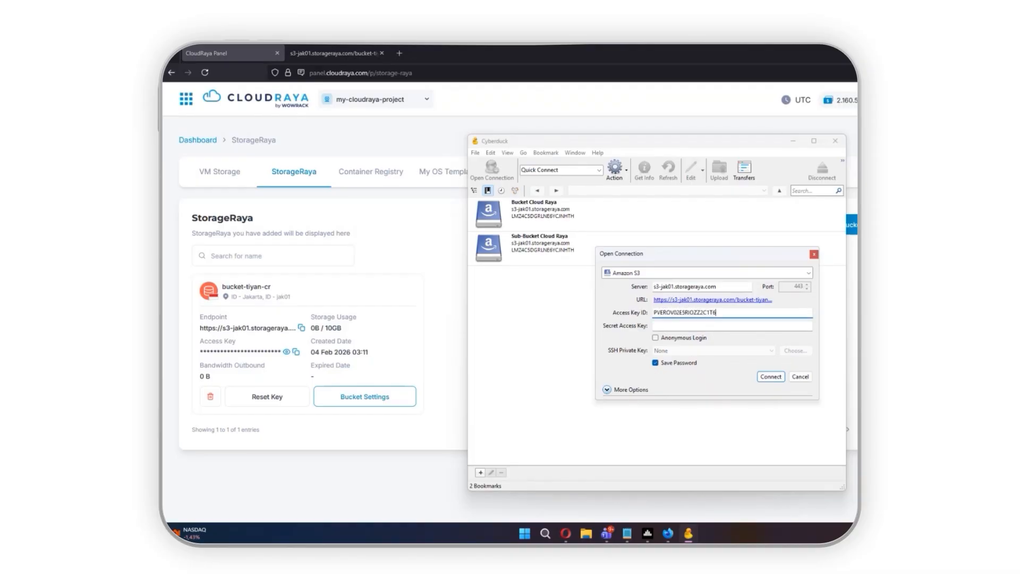
key("alt+Tab")
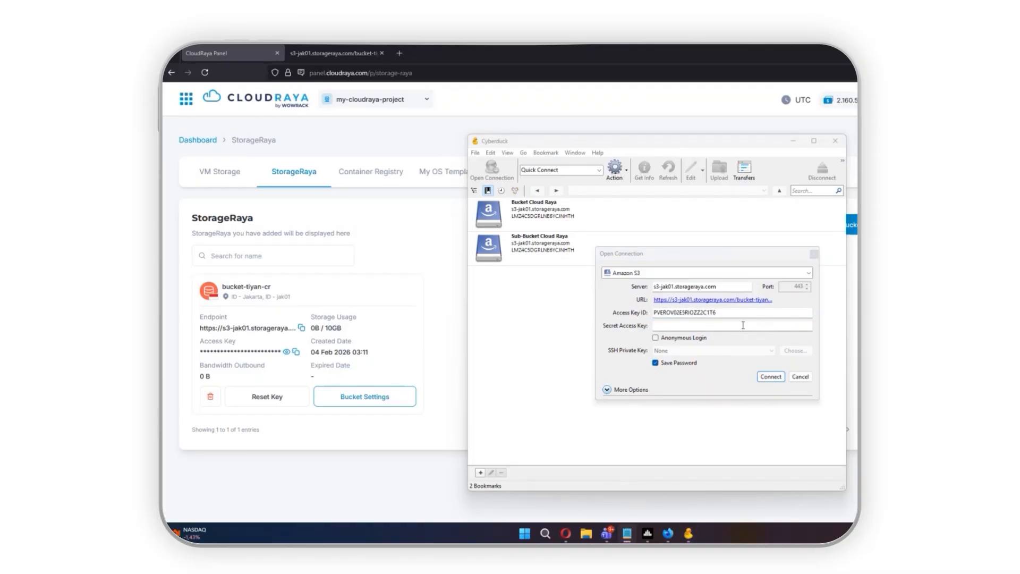
left_click(743, 325)
key("ctrl+v")
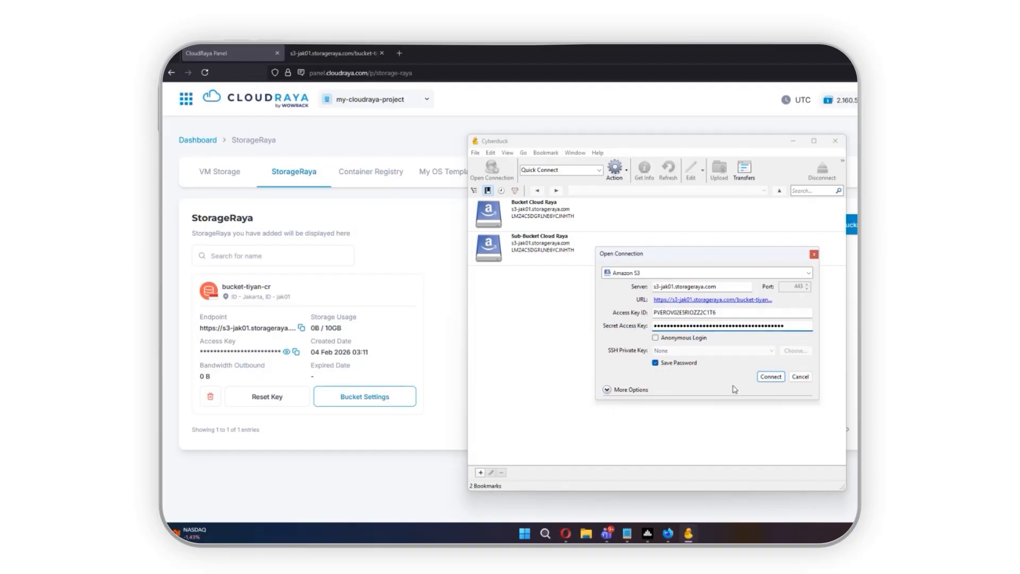
left_click(771, 376)
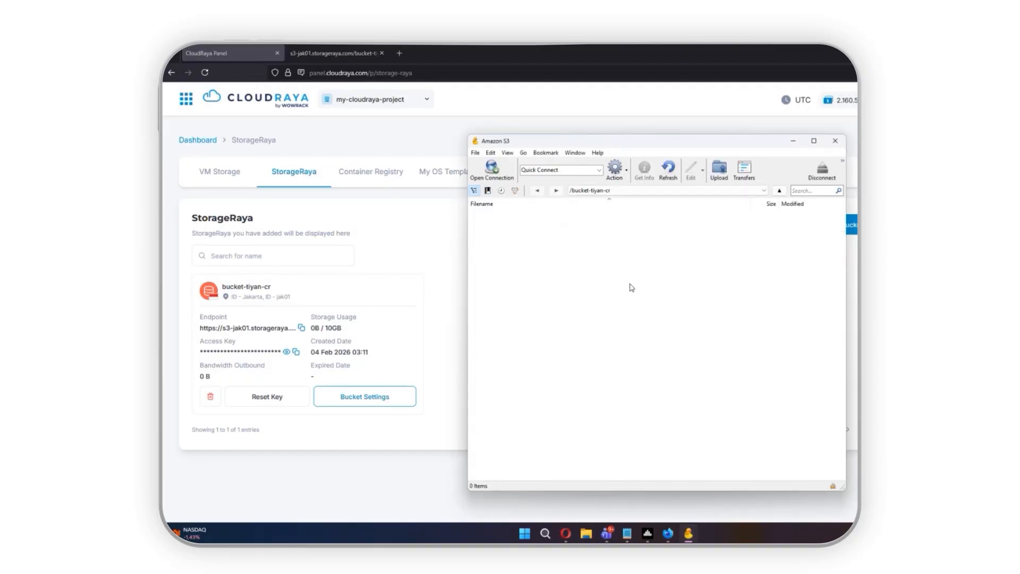
- Upload kubectl.exe from the user folder to the connected bucket
left_click(719, 170)
scroll(668, 296, "down", 5)
left_click(675, 256)
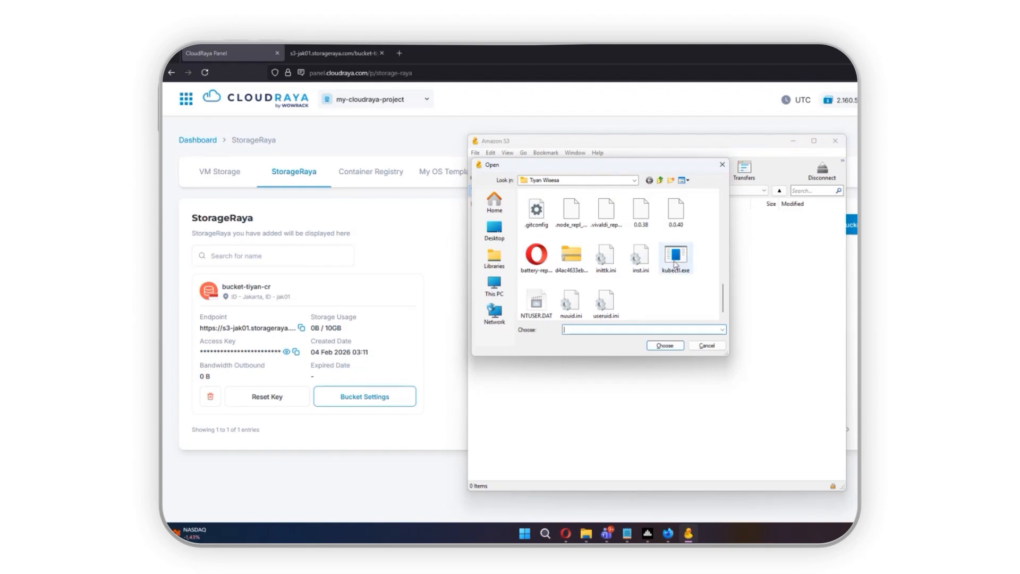
left_click(665, 345)
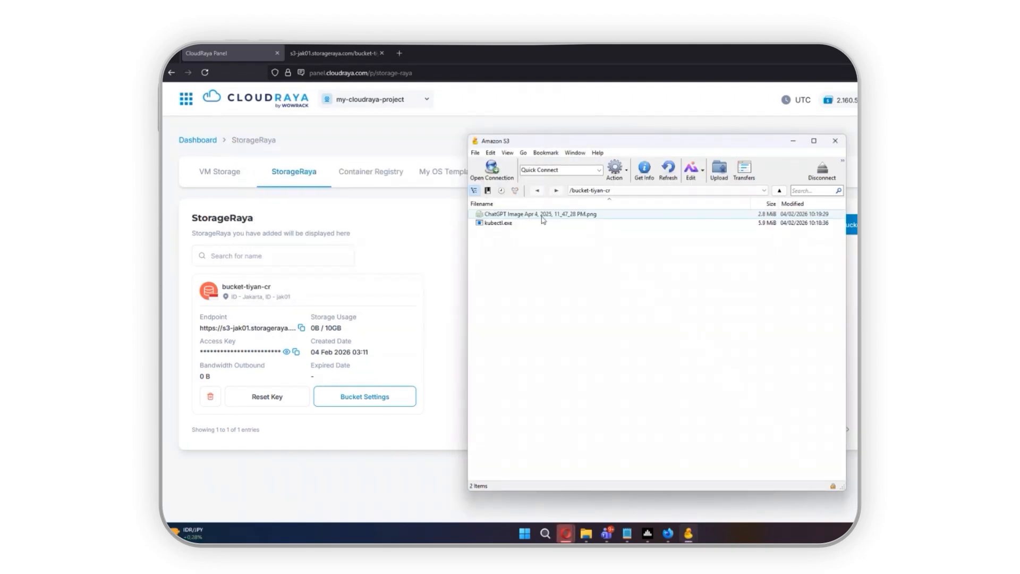
- Rename the ChatGPT image file in the bucket to pic.png
left_click(543, 214)
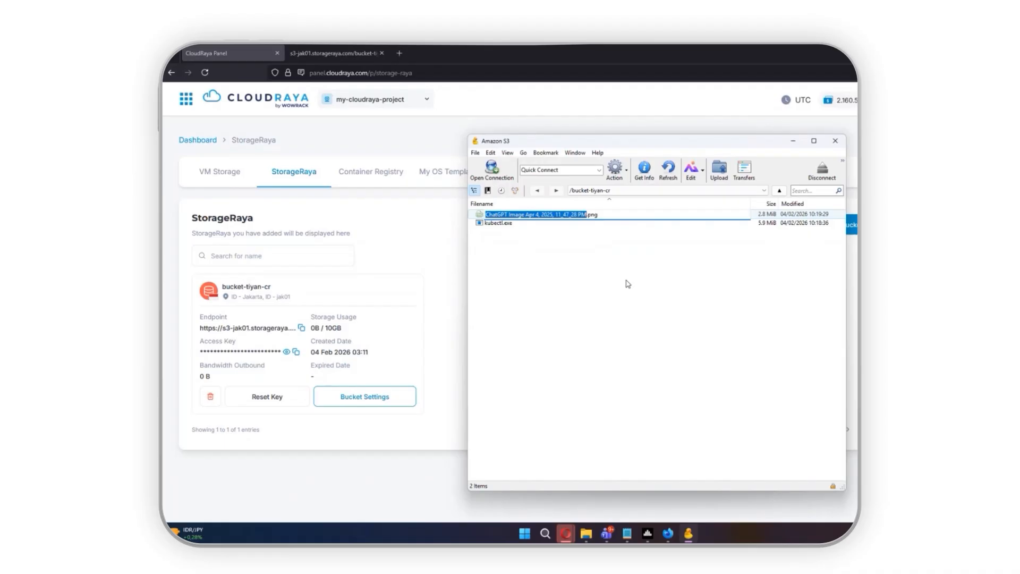
type("pic")
key("Return")
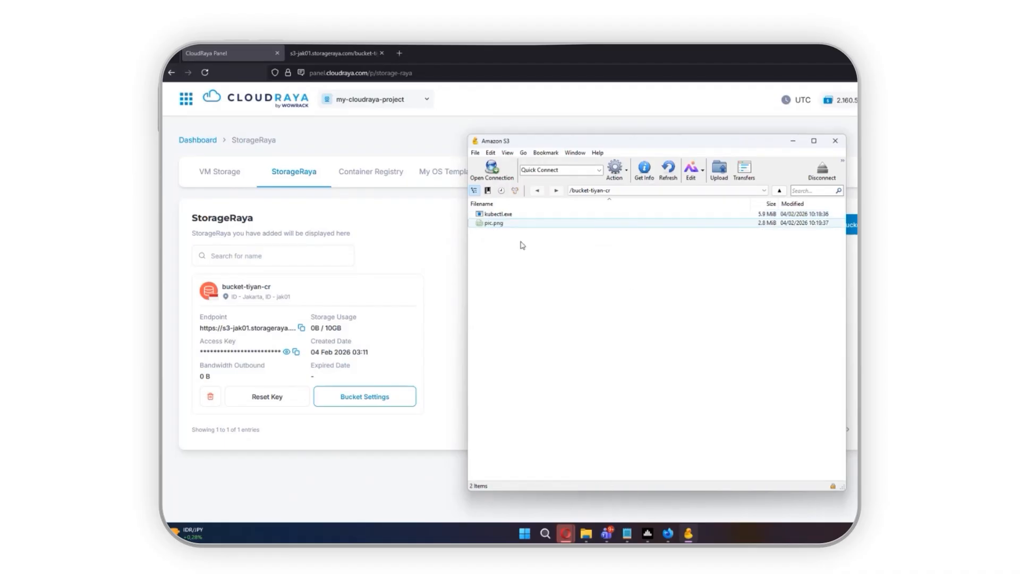
- Copy the HTTPS URL of pic.png and load it in a new Firefox tab
right_click(500, 226)
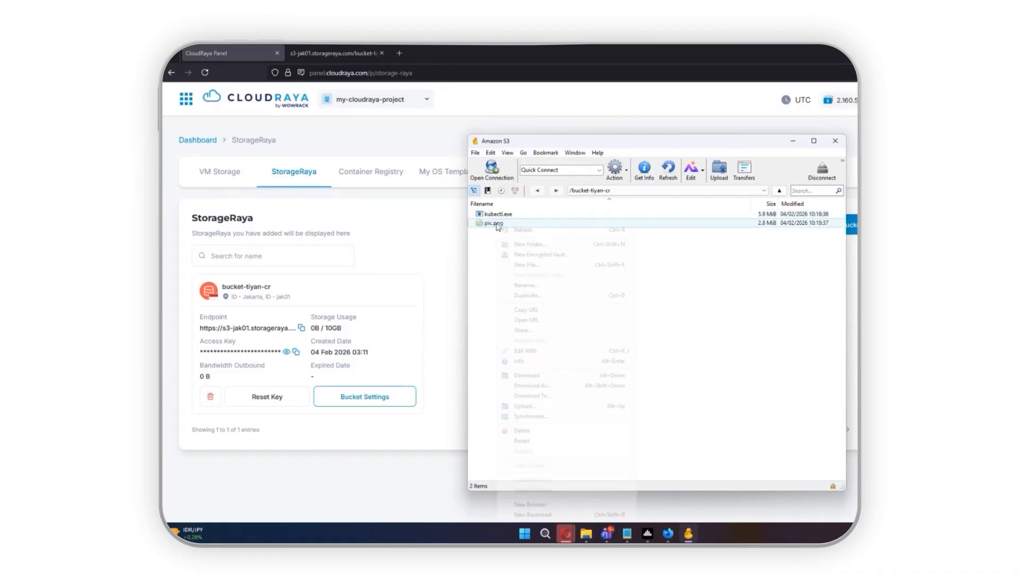
mouse_move(575, 313)
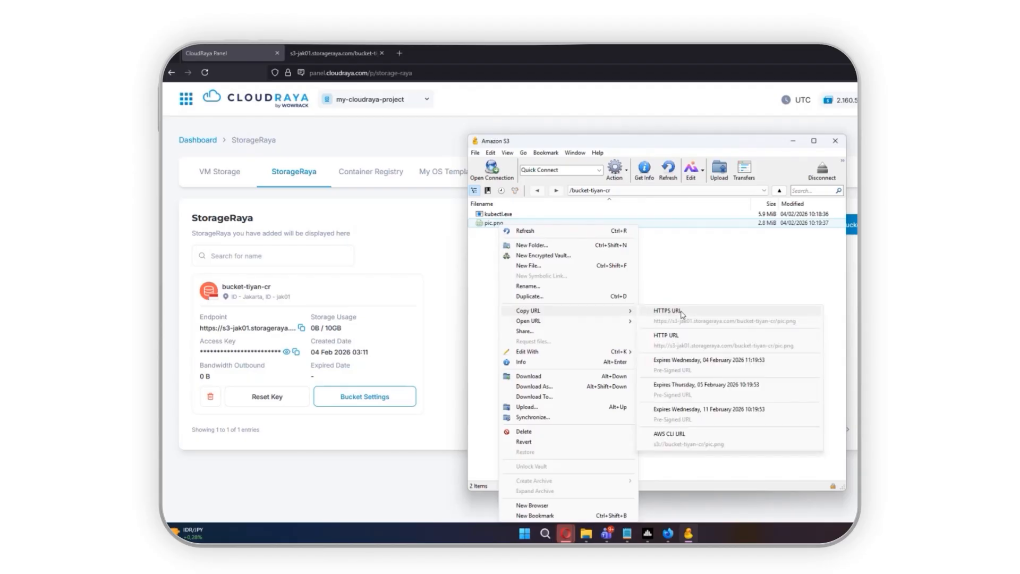
left_click(682, 315)
left_click(432, 212)
left_click(399, 53)
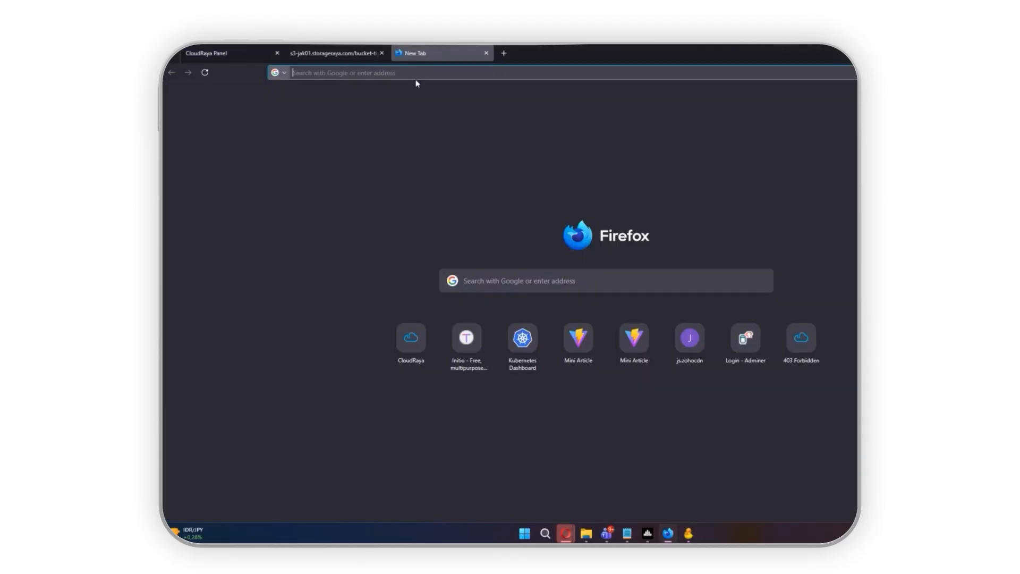
key("ctrl+v")
key("Return")
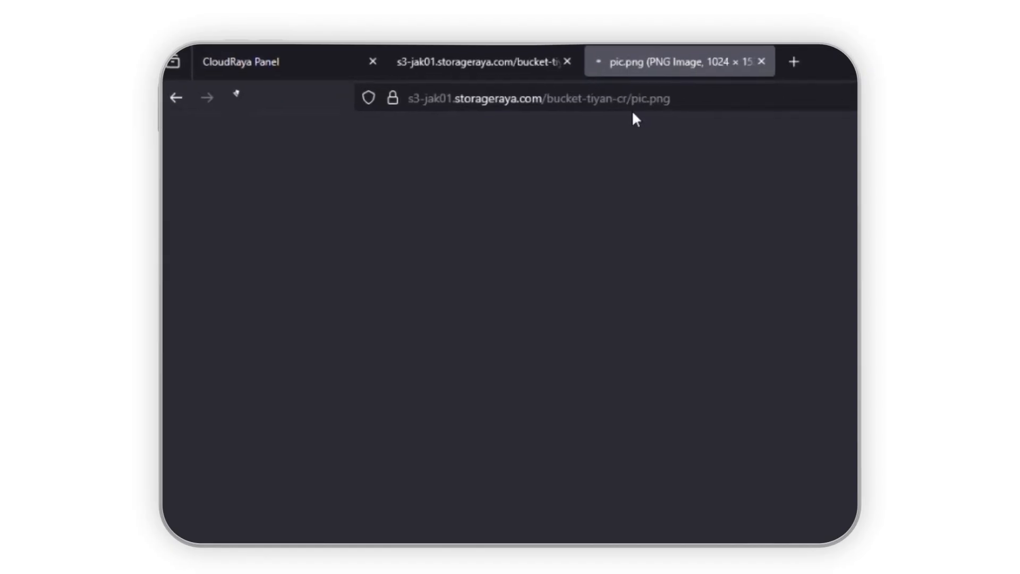